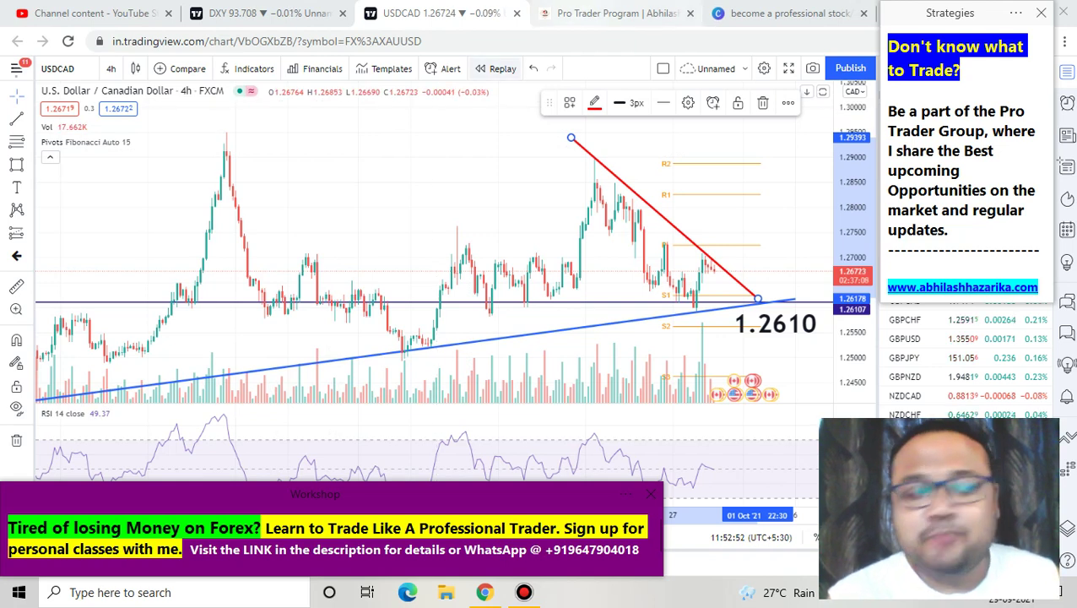
Circle the recent low at the 1.2610 level with the on-screen pen, mark the level horizontally, and clear the markings.
mouse_move(537, 10)
left_click(681, 10)
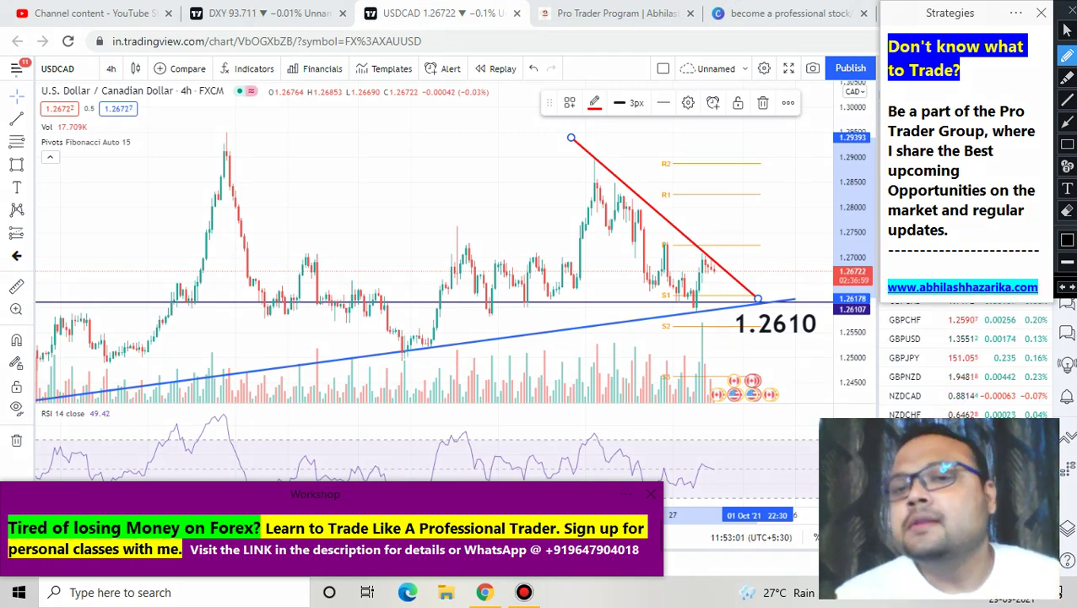
mouse_move(683, 289)
left_mouse_down()
mouse_move(685, 319)
mouse_move(705, 321)
left_mouse_up()
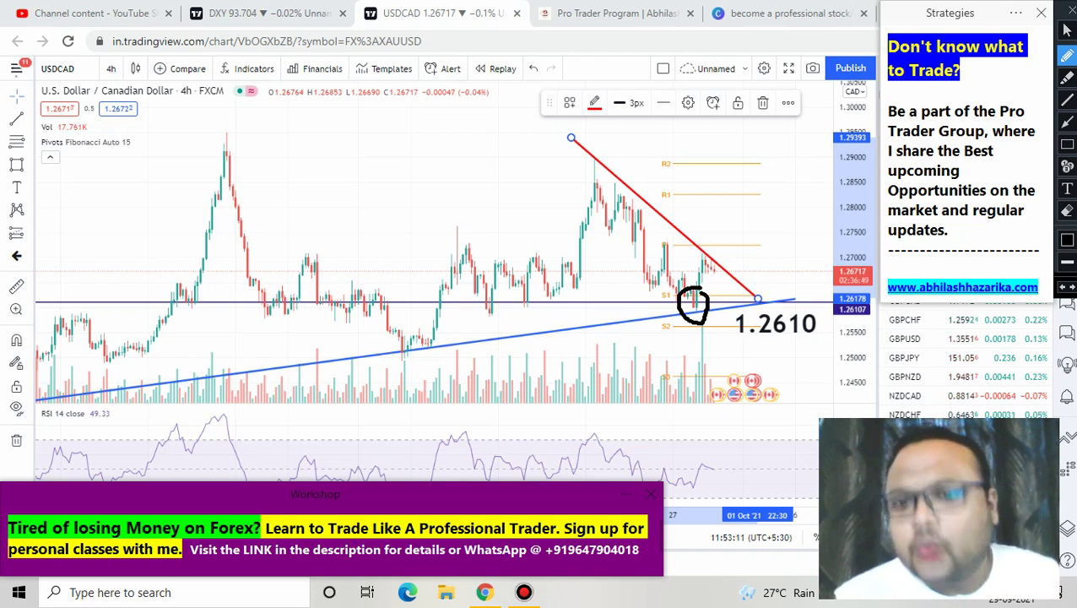
left_click_drag(665, 302, 678, 301)
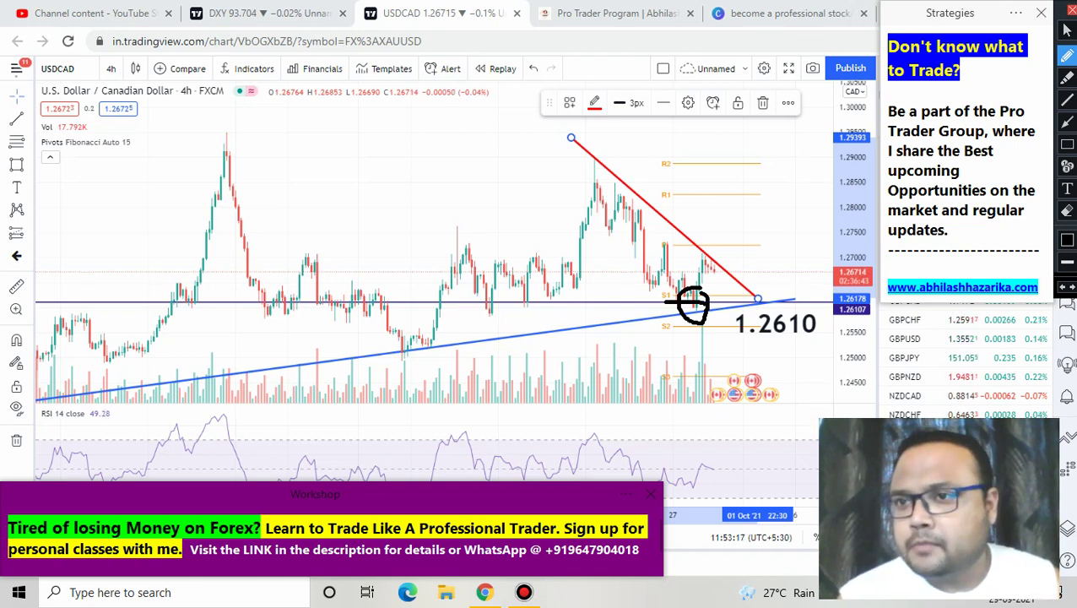
left_click(1069, 9)
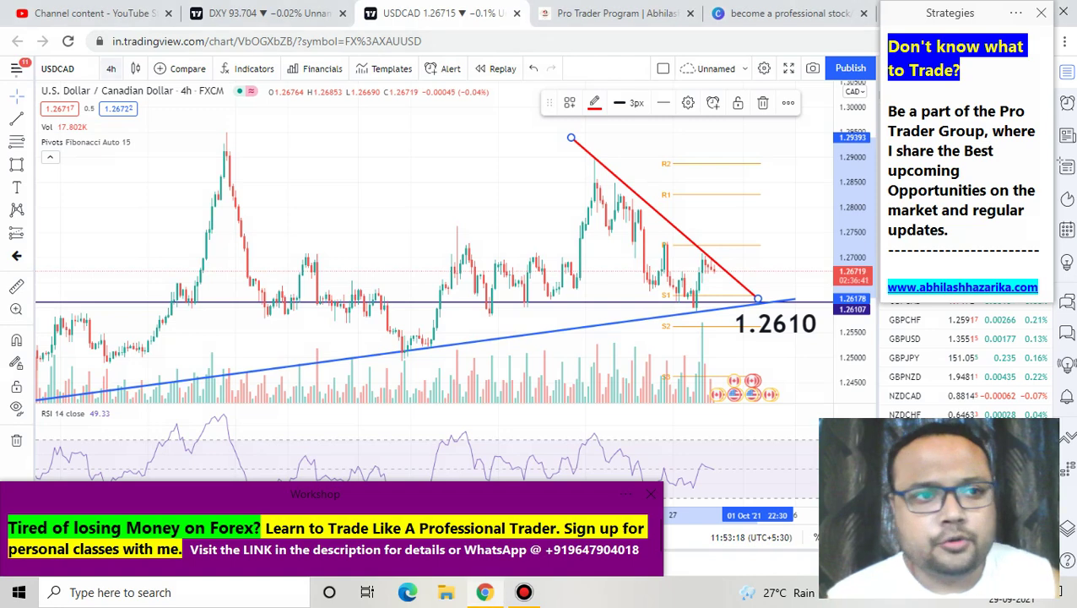
Switch the USDCAD chart to the 1-week interval and examine the recent candles.
left_click(111, 68)
left_click(121, 403)
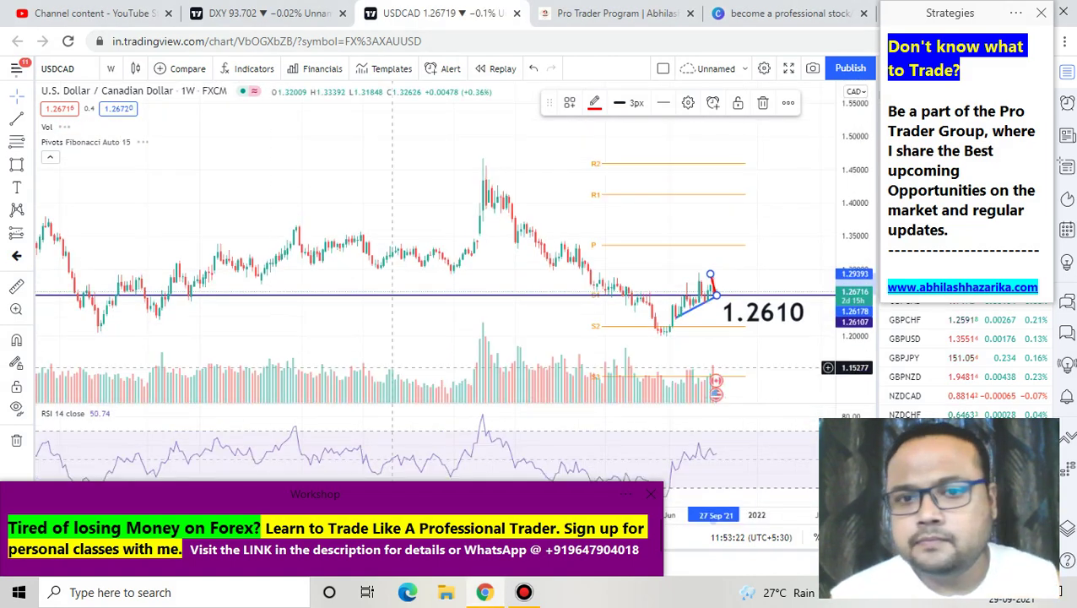
scroll(462, 279, "up", 8)
scroll(462, 279, "up", 1)
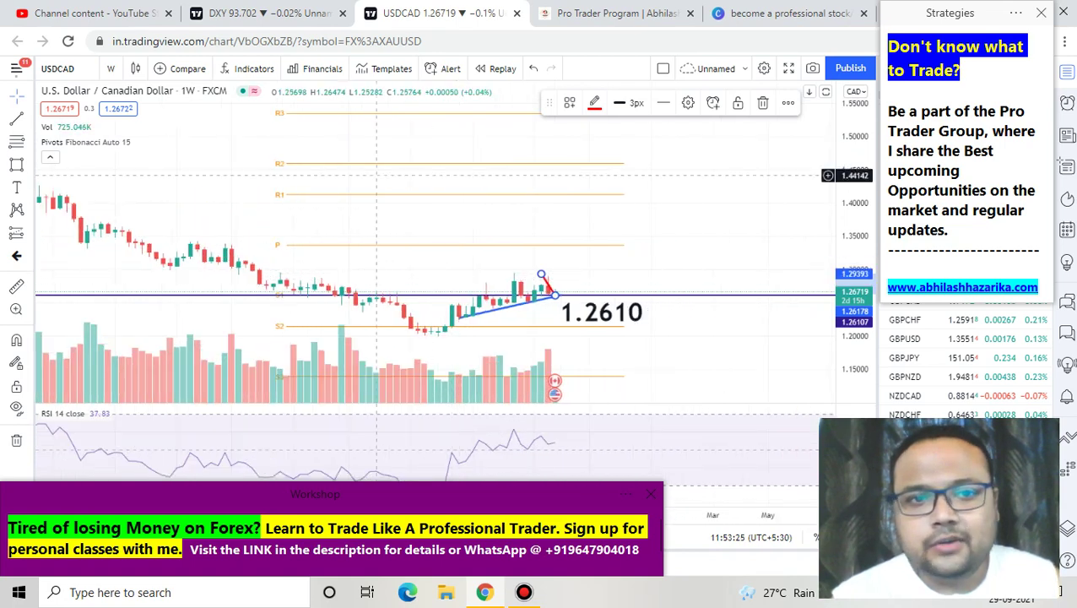
Remove all drawings from the weekly chart to inspect the bare price action, and undo the removal.
right_click(371, 134)
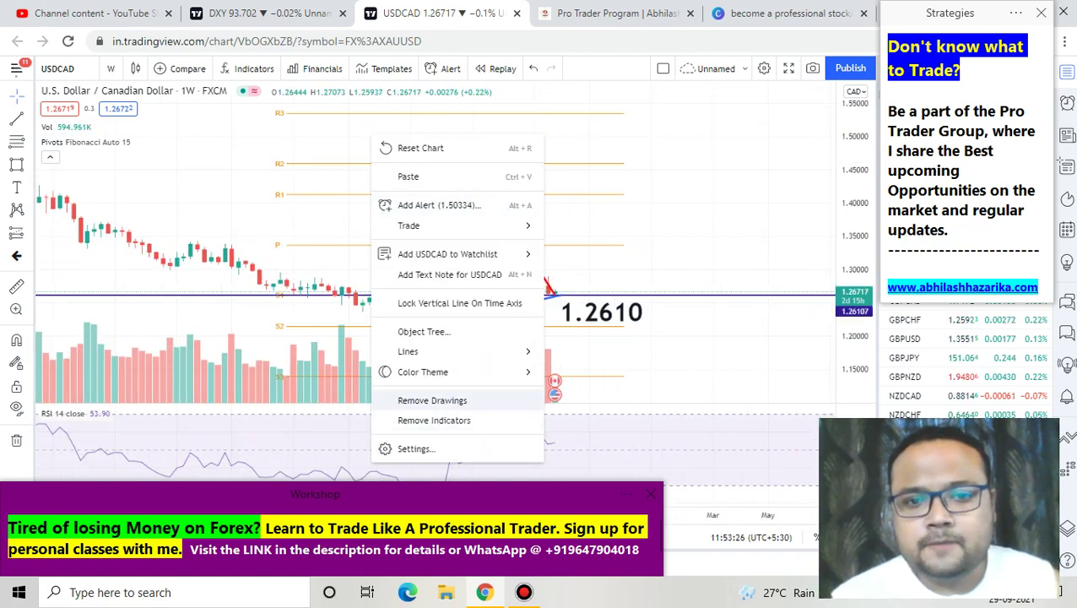
left_click(426, 400)
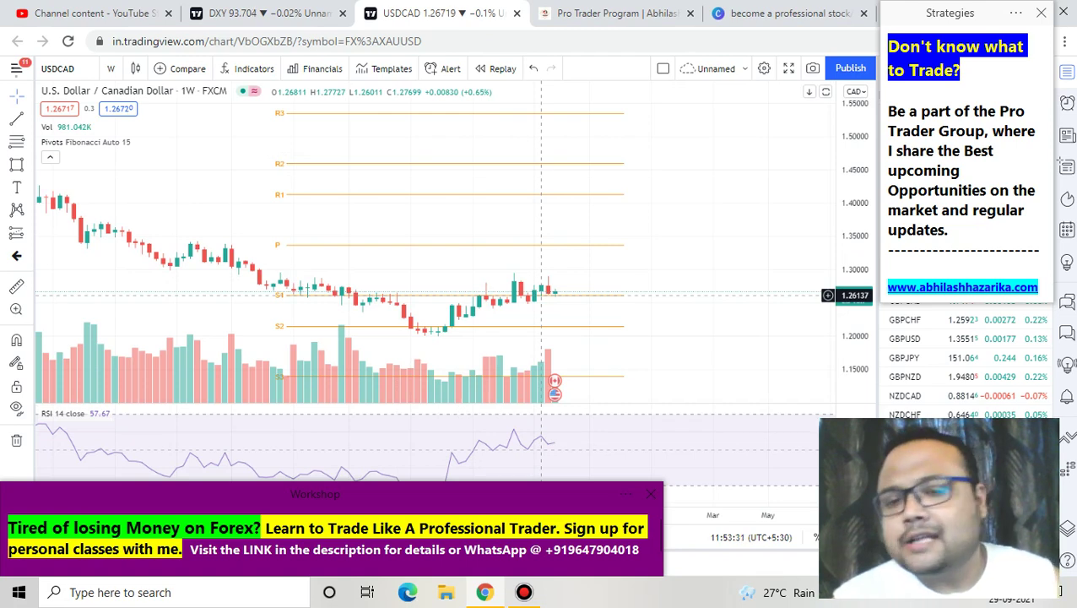
scroll(541, 295, "down", 3)
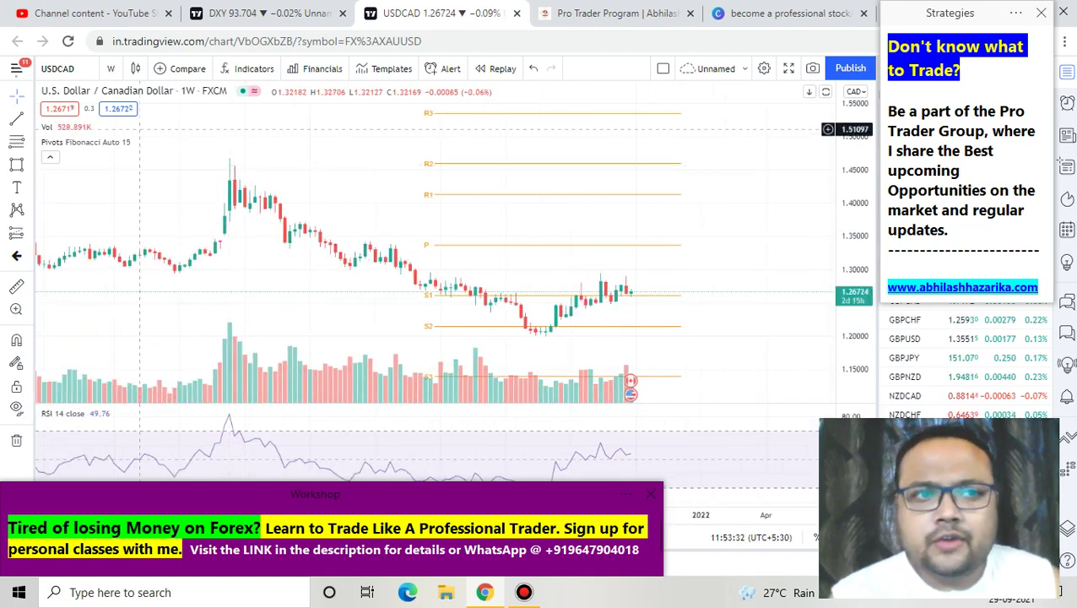
left_click(532, 68)
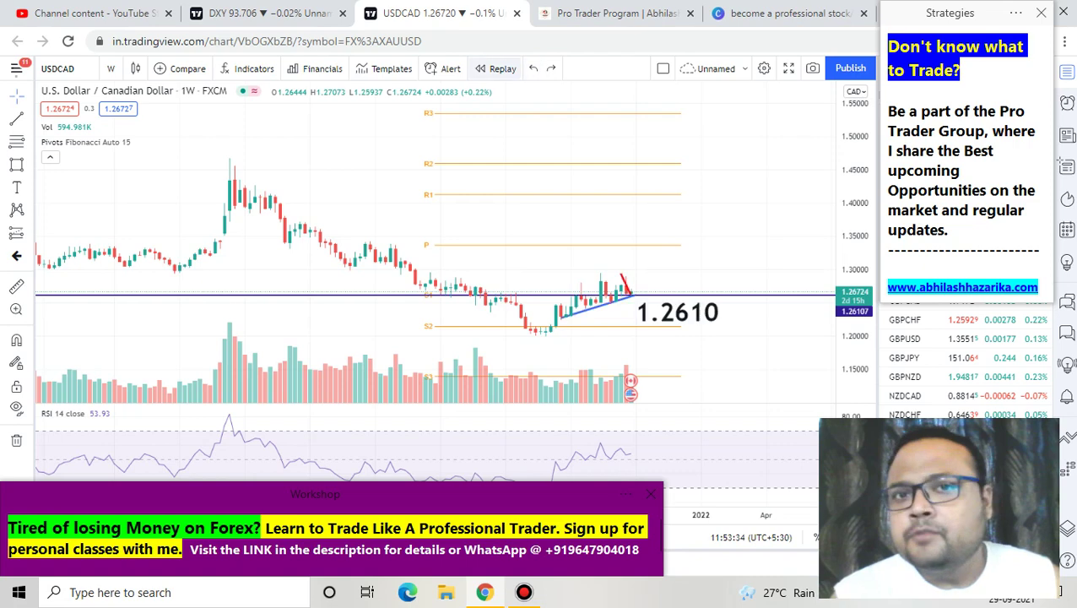
Set the chart interval back to 4 hours and examine the blue rising trendline along its full length.
left_click(110, 68)
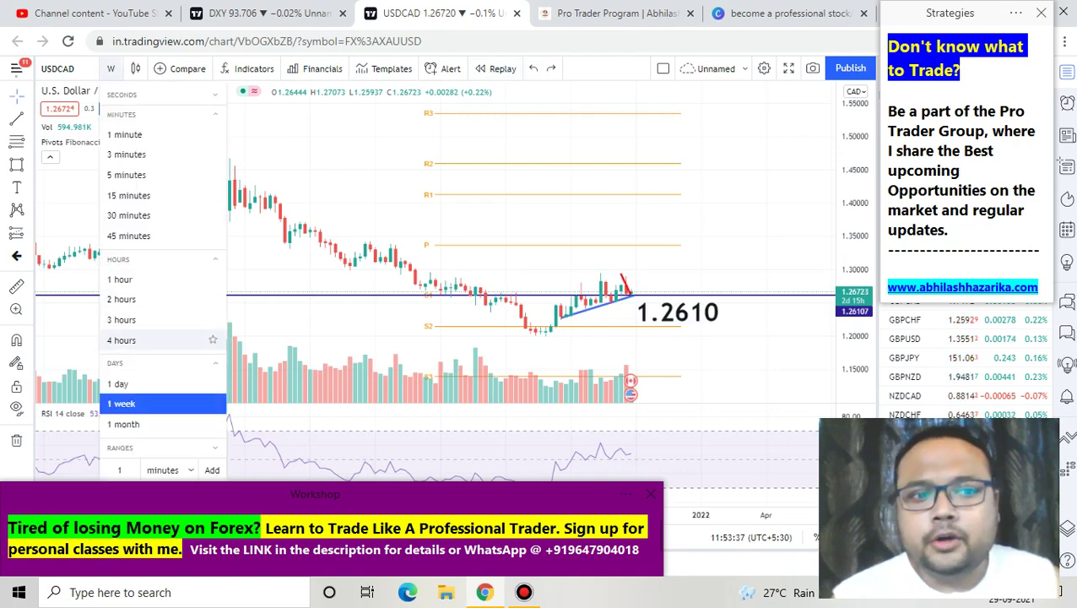
left_click(120, 339)
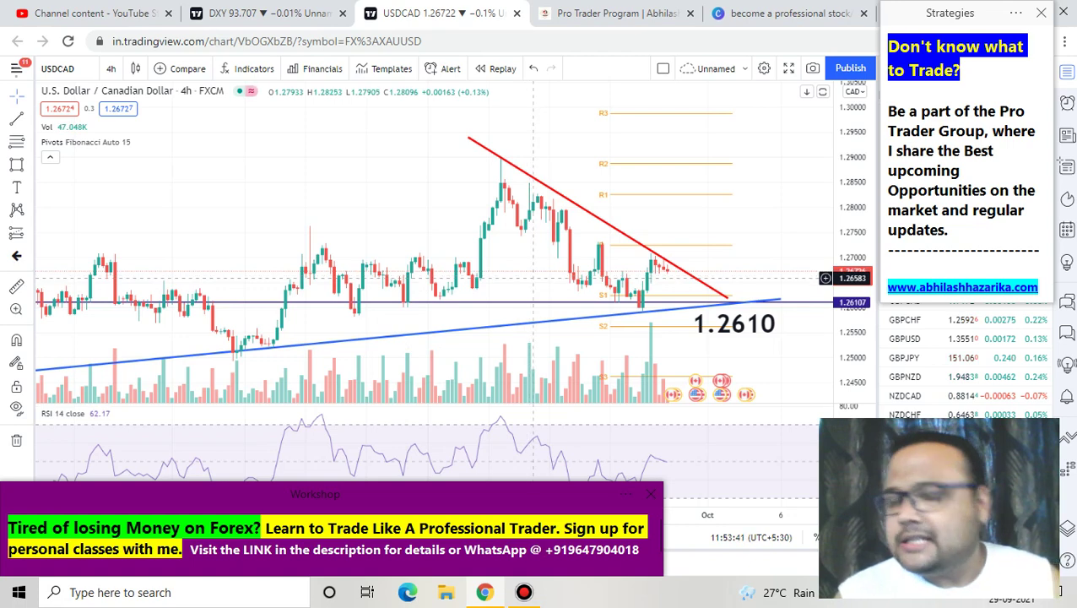
scroll(533, 278, "down", 3)
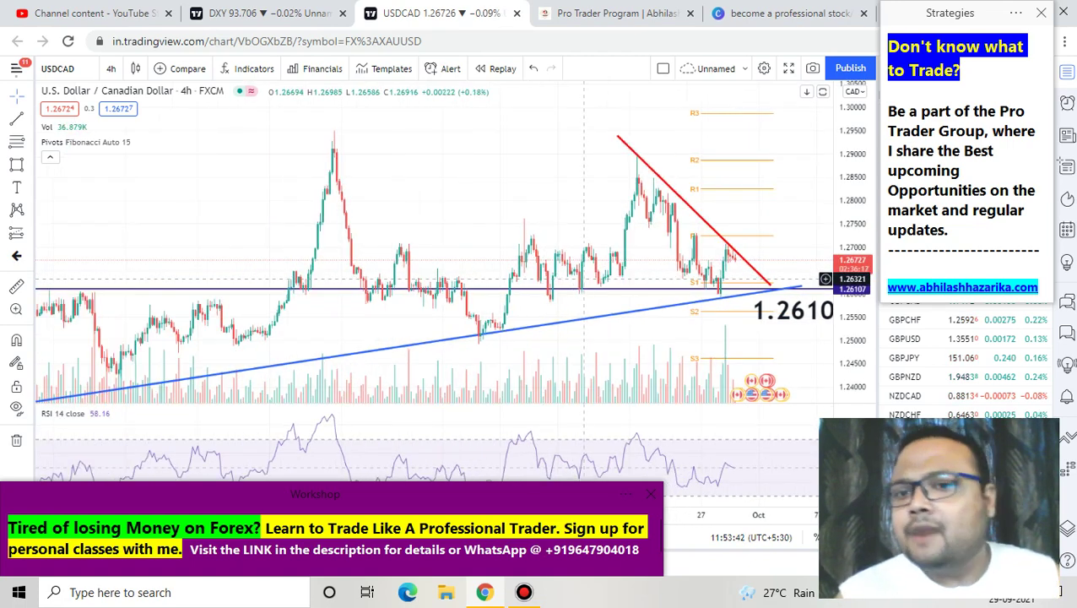
scroll(583, 278, "down", 5)
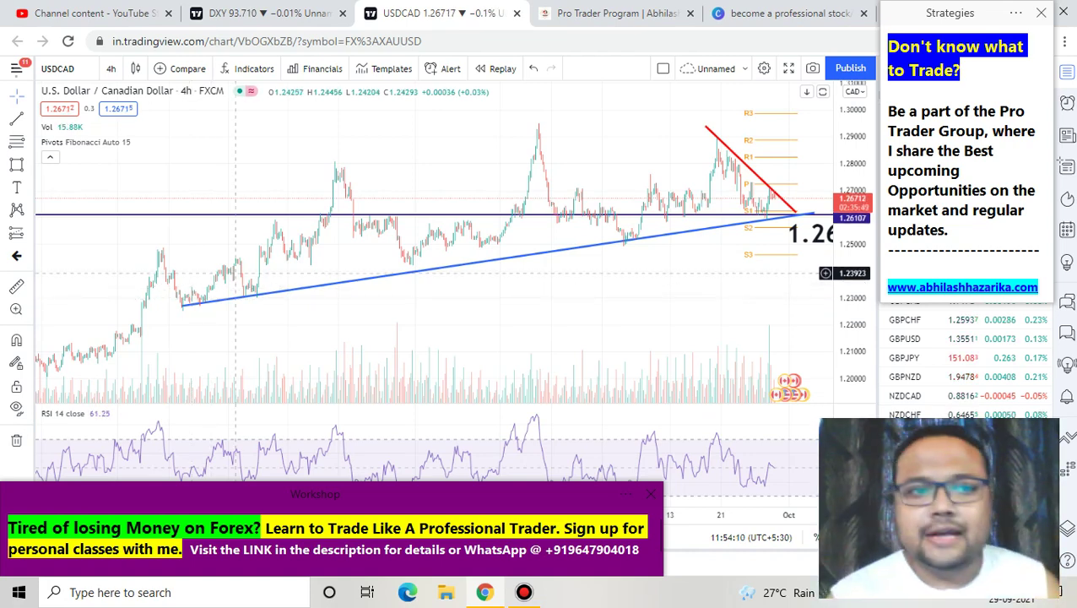
scroll(219, 282, "up", 4)
scroll(241, 268, "up", 6)
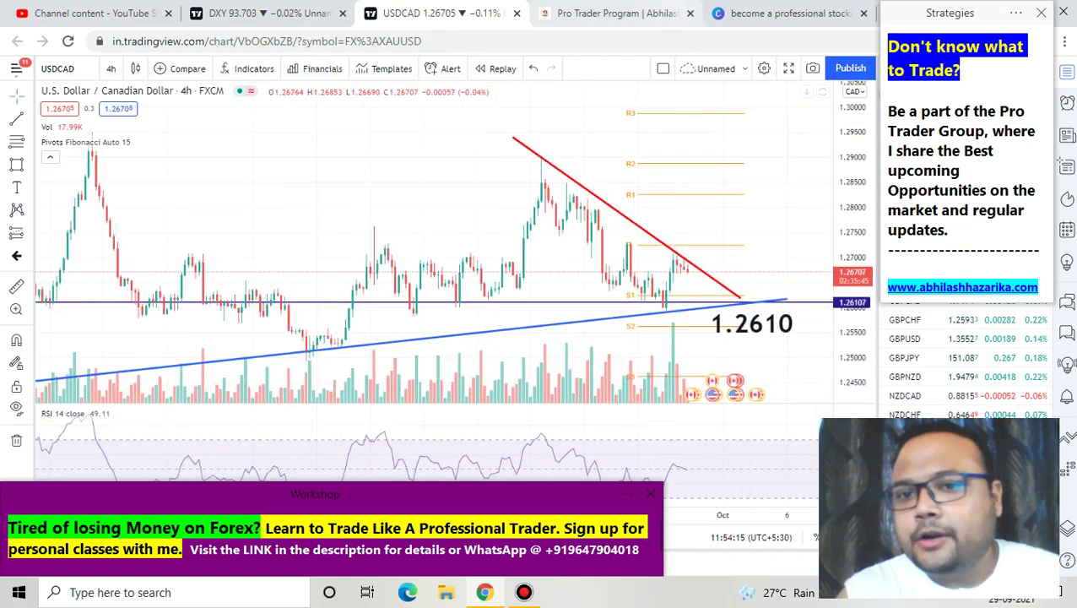
Circle the recent low touching the blue trendline with the on-screen pen, and clear the circle.
left_click(673, 9)
mouse_move(673, 295)
left_mouse_down()
mouse_move(648, 309)
mouse_move(674, 324)
left_mouse_up()
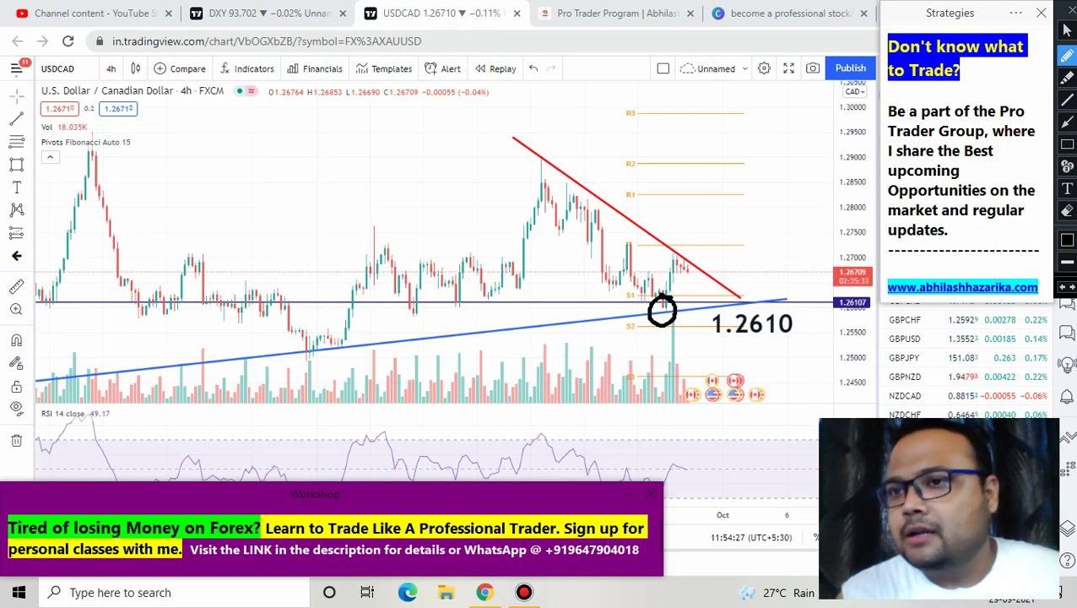
left_click(1070, 9)
Trace the red descending trendline with the on-screen pen, and clear the stroke.
scroll(675, 208, "up", 3)
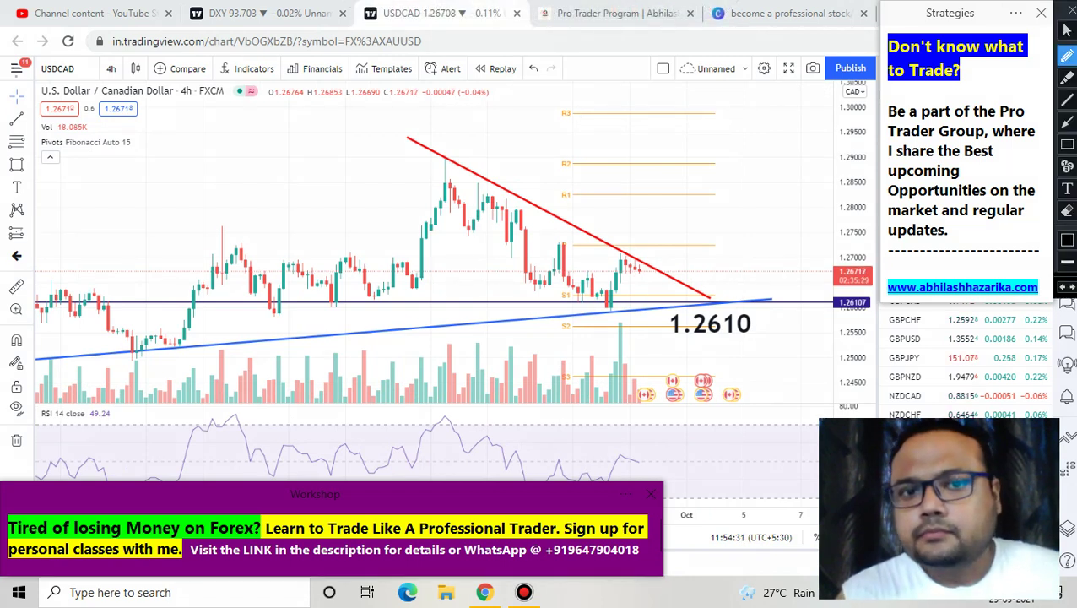
left_click_drag(407, 137, 700, 289)
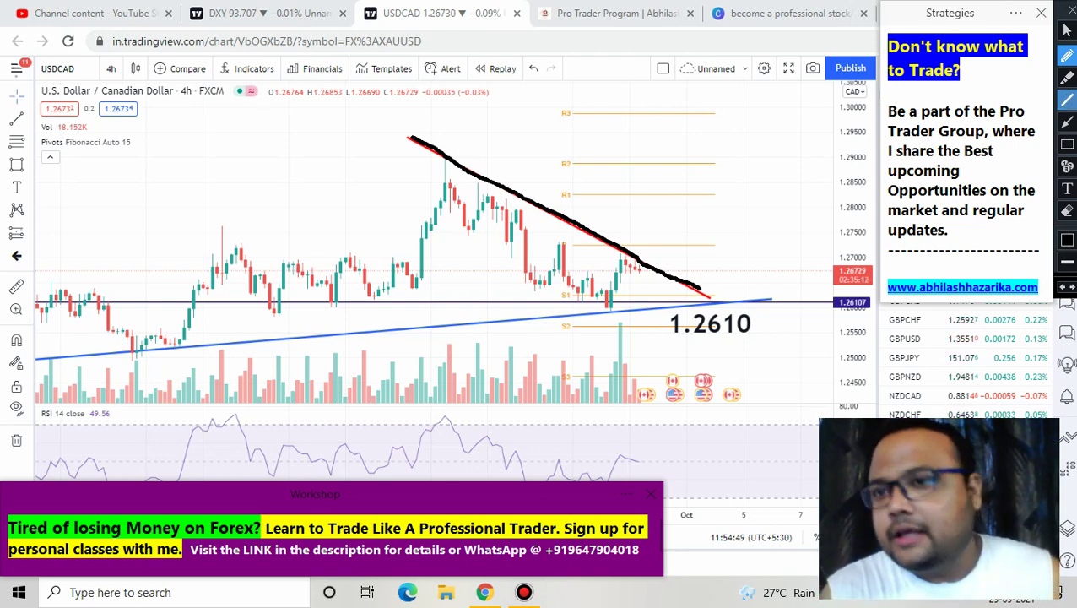
left_click(1069, 9)
Draw a large upward arrow in the empty area above the candles, and clear it.
scroll(444, 269, "down", 5)
scroll(445, 268, "down", 2)
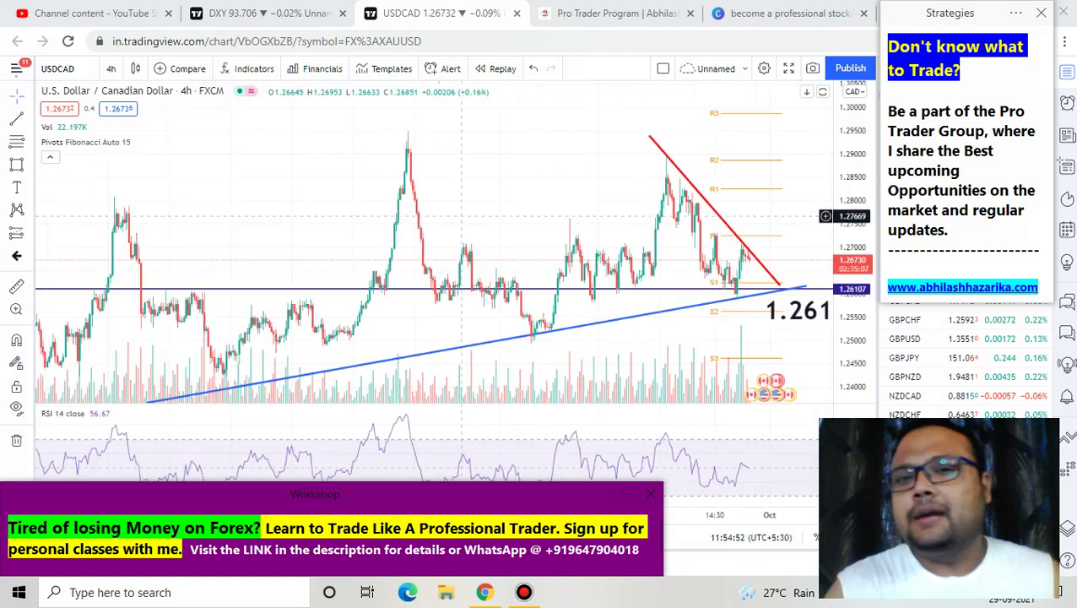
left_click(681, 10)
left_click_drag(471, 139, 475, 213)
left_click_drag(437, 154, 504, 153)
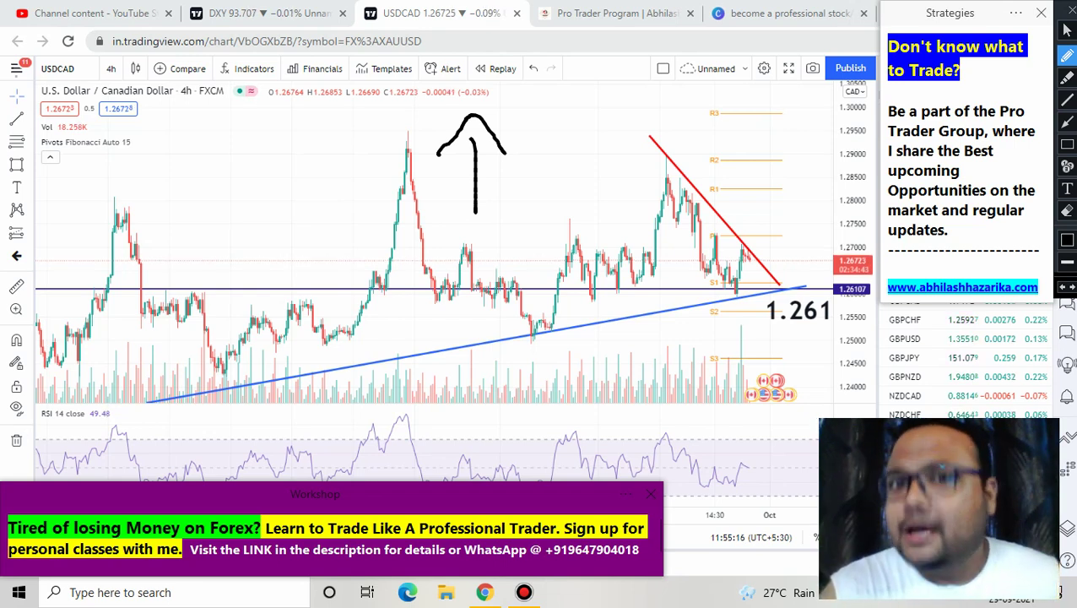
left_click(1069, 10)
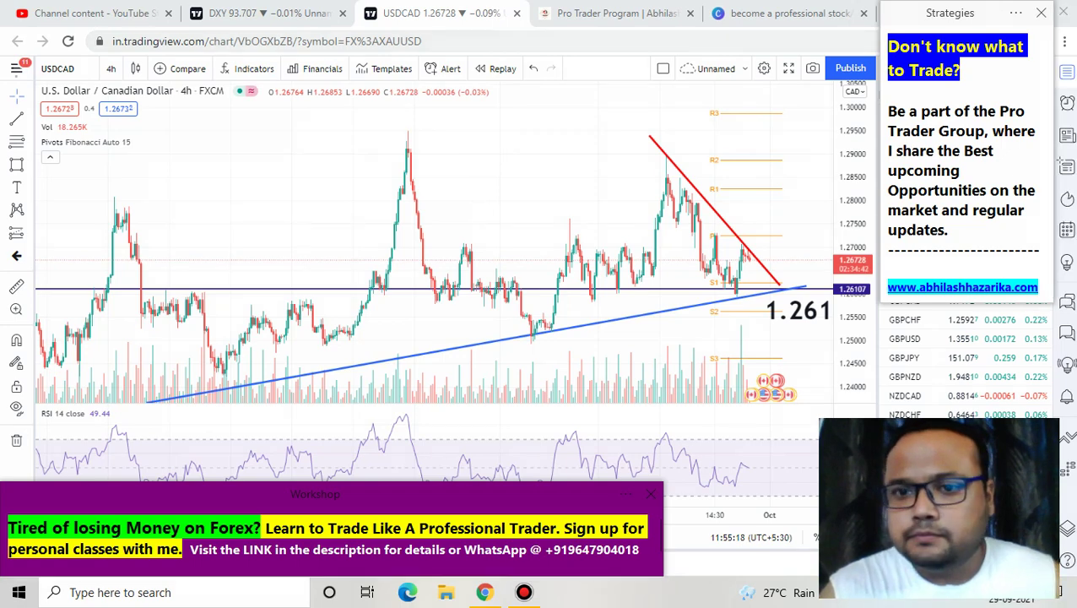
Circle the area around the 1.2610 line and blue trendline, strike a horizontal mark through it, and add a rising stroke.
scroll(574, 160, "up", 3)
scroll(574, 166, "up", 5)
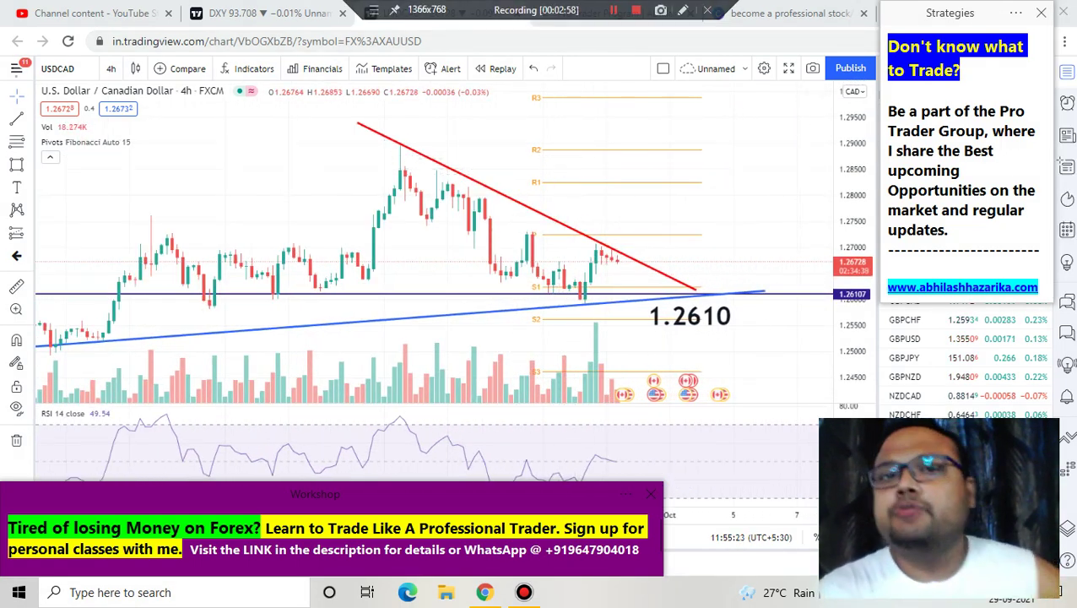
left_click(682, 10)
mouse_move(624, 282)
left_mouse_down()
mouse_move(609, 295)
mouse_move(643, 319)
mouse_move(604, 273)
left_mouse_up()
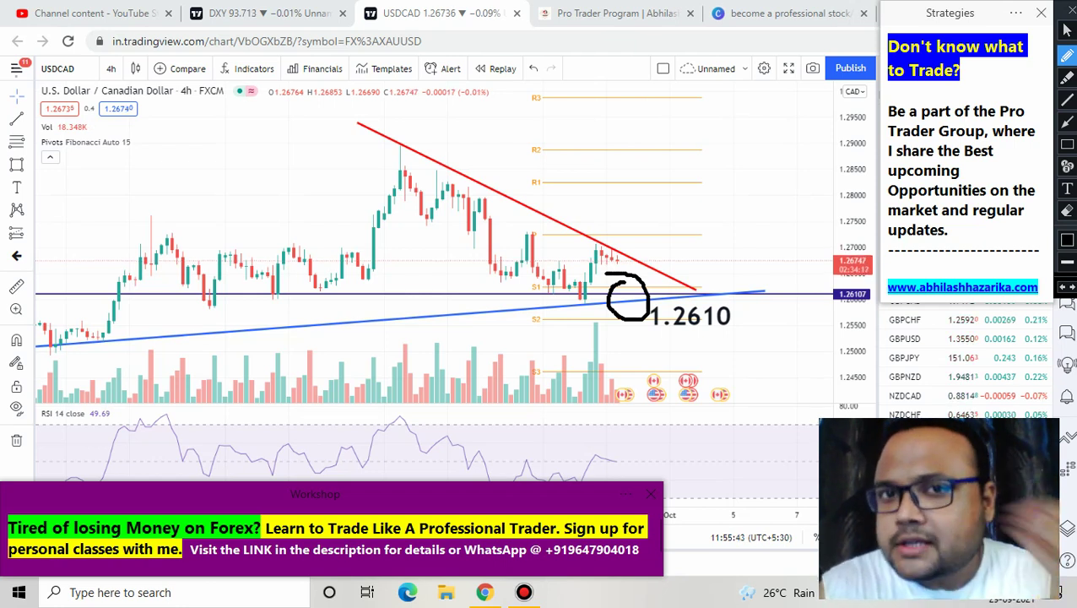
left_click_drag(589, 292, 656, 294)
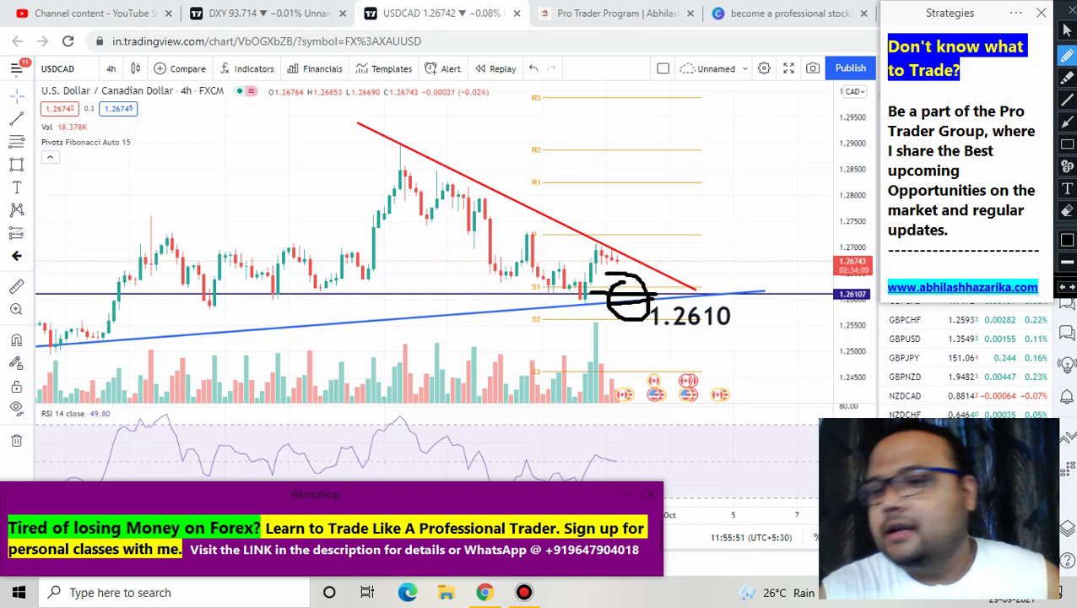
left_click_drag(623, 295, 668, 258)
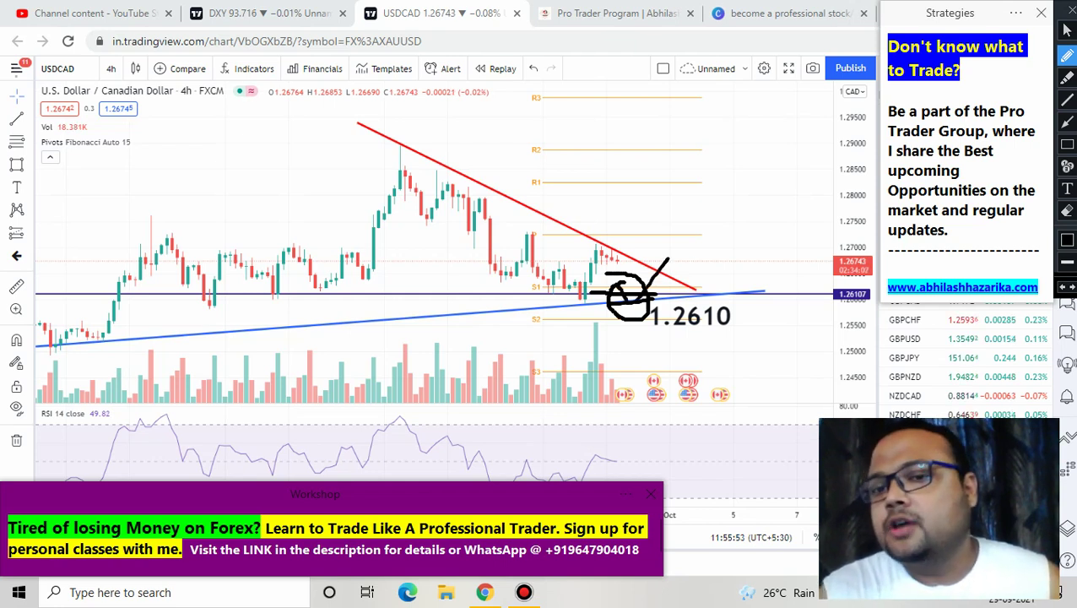
Handwrite "Double support" beneath the 1.2610 label, enclose it in an ellipse, and clear all pen markings.
left_click_drag(674, 358, 675, 371)
mouse_move(622, 336)
left_mouse_down()
mouse_move(675, 370)
mouse_move(655, 399)
left_mouse_up()
mouse_move(687, 365)
left_mouse_down()
mouse_move(746, 378)
mouse_move(753, 343)
left_mouse_up()
left_click_drag(759, 372, 766, 346)
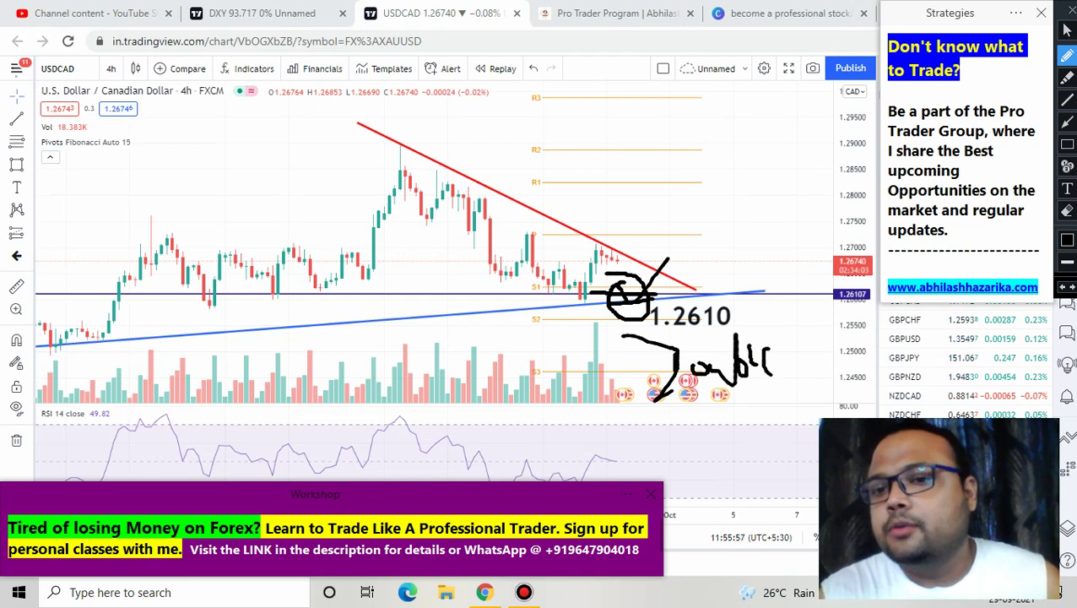
mouse_move(724, 388)
left_mouse_down()
mouse_move(764, 401)
mouse_move(790, 386)
mouse_move(822, 392)
left_mouse_up()
left_click_drag(826, 354, 824, 374)
left_click_drag(814, 369, 832, 363)
mouse_move(817, 321)
left_mouse_down()
mouse_move(625, 389)
mouse_move(831, 394)
mouse_move(820, 305)
left_mouse_up()
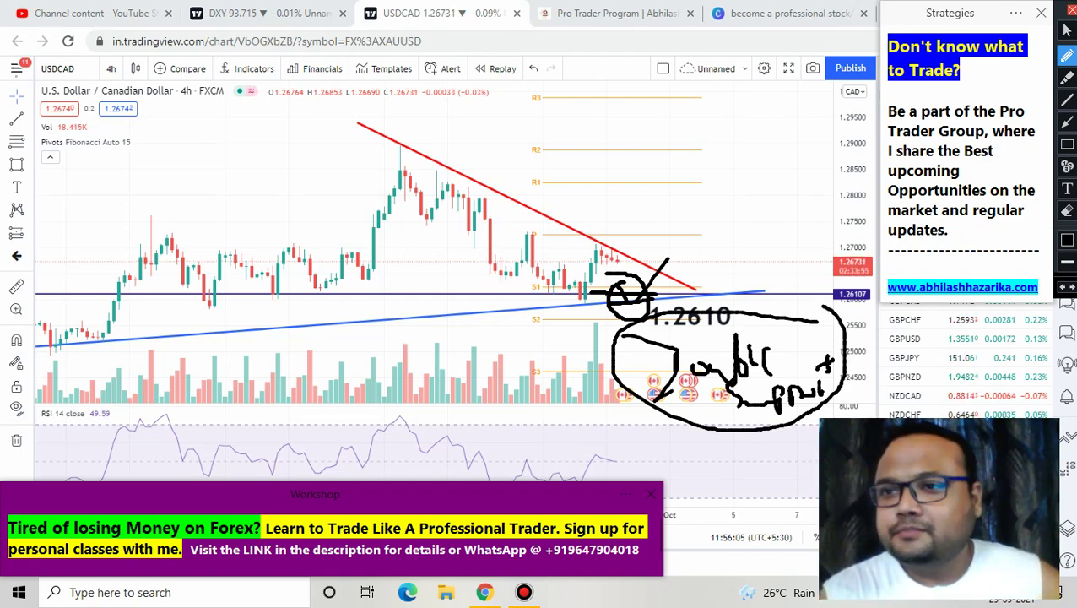
left_click(1070, 9)
Select the red descending trendline and examine the candles beneath it.
left_click_drag(483, 275, 573, 253)
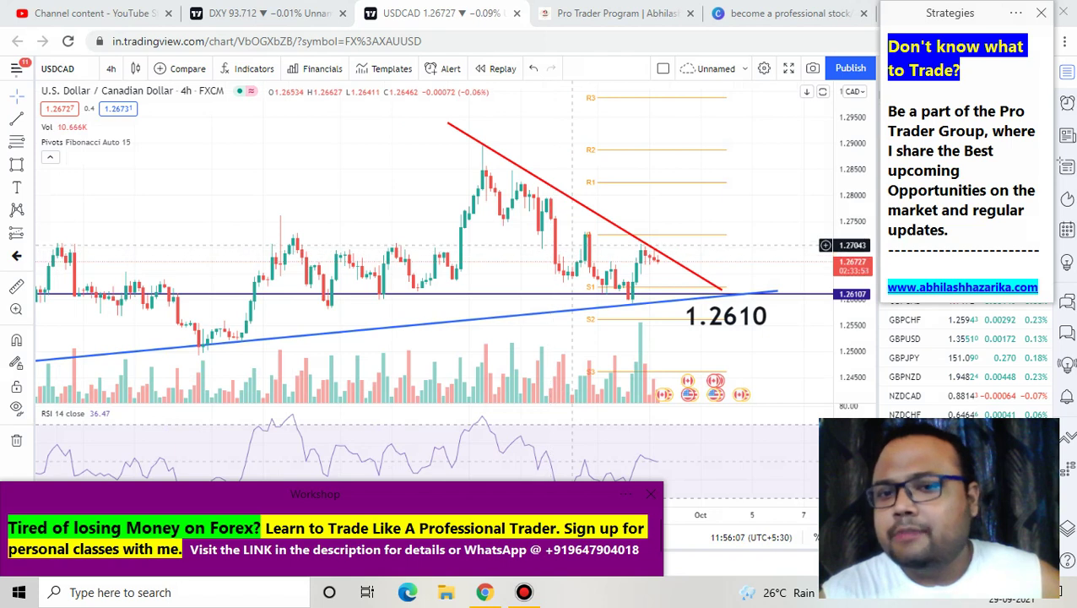
left_click(597, 221)
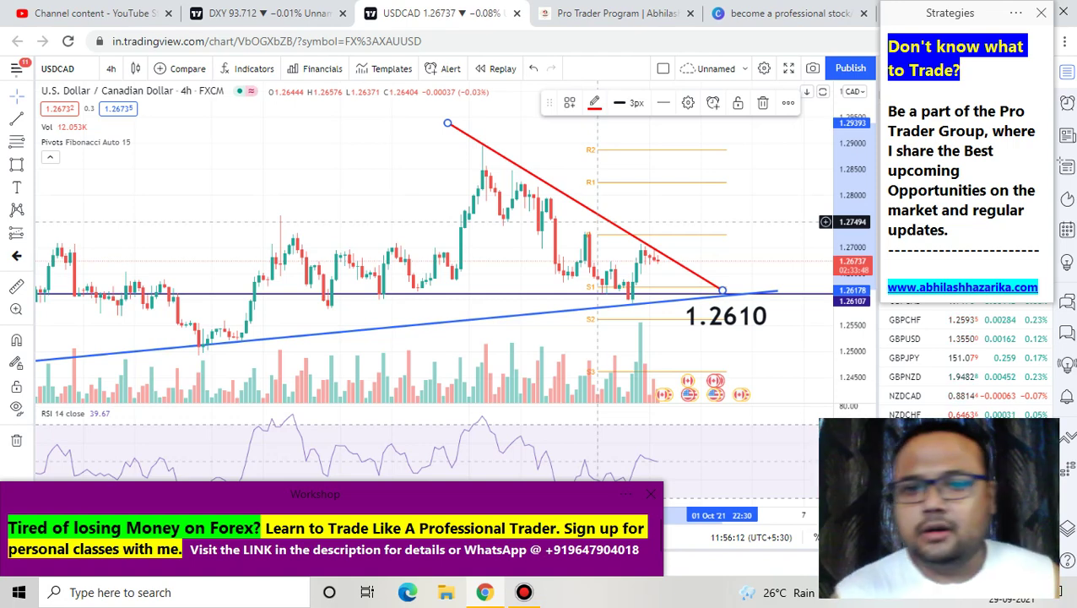
scroll(589, 224, "down", 2)
scroll(589, 225, "up", 3)
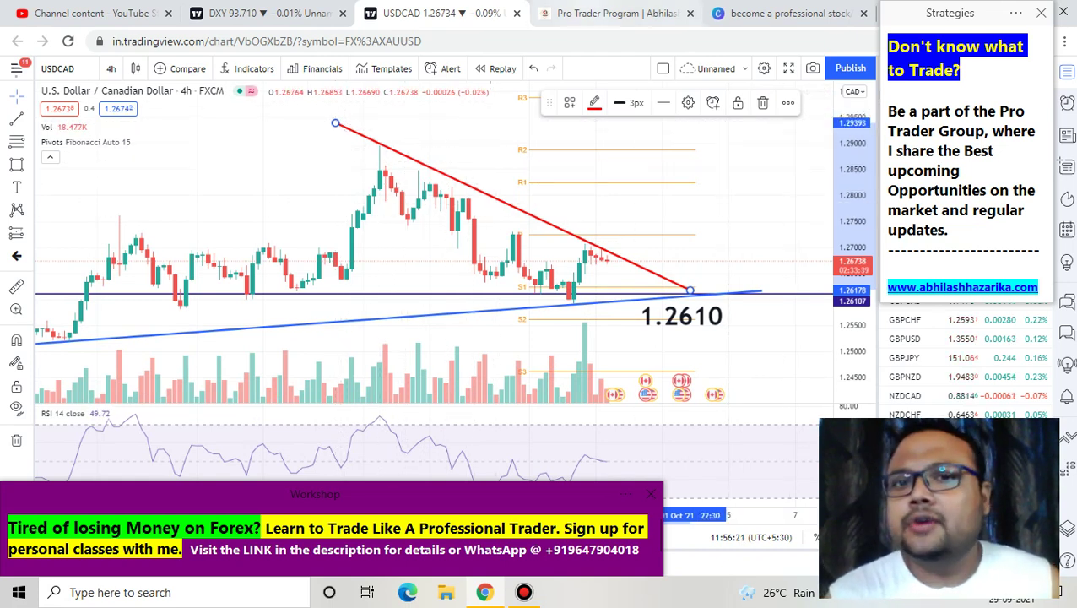
Switch to the DXY chart and draw upward arrows over the two earlier highs near the 93.50-93.60 resistance zone.
mouse_move(591, 4)
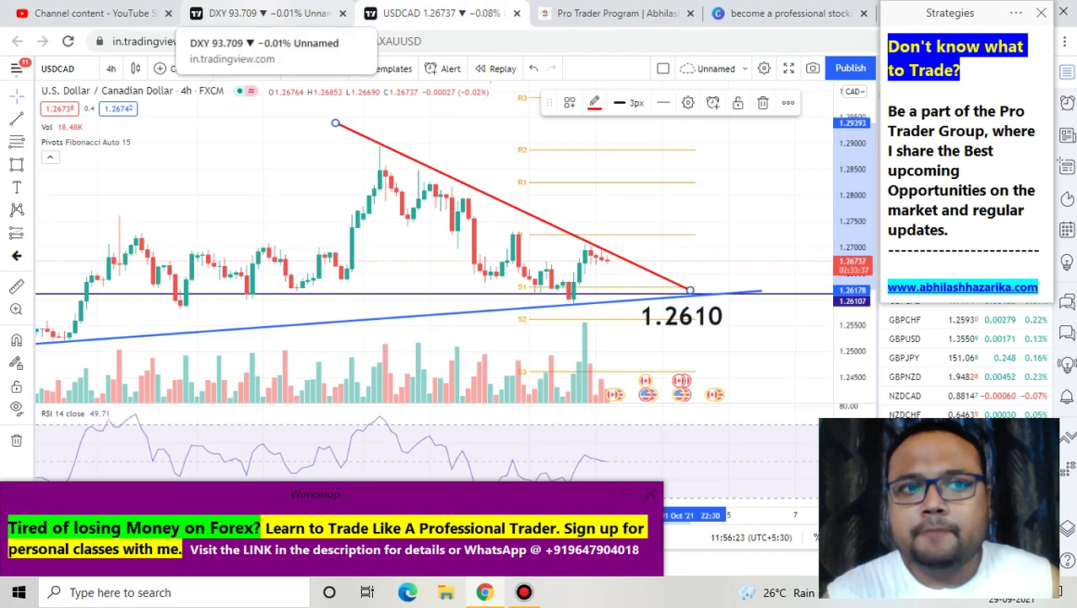
left_click(261, 13)
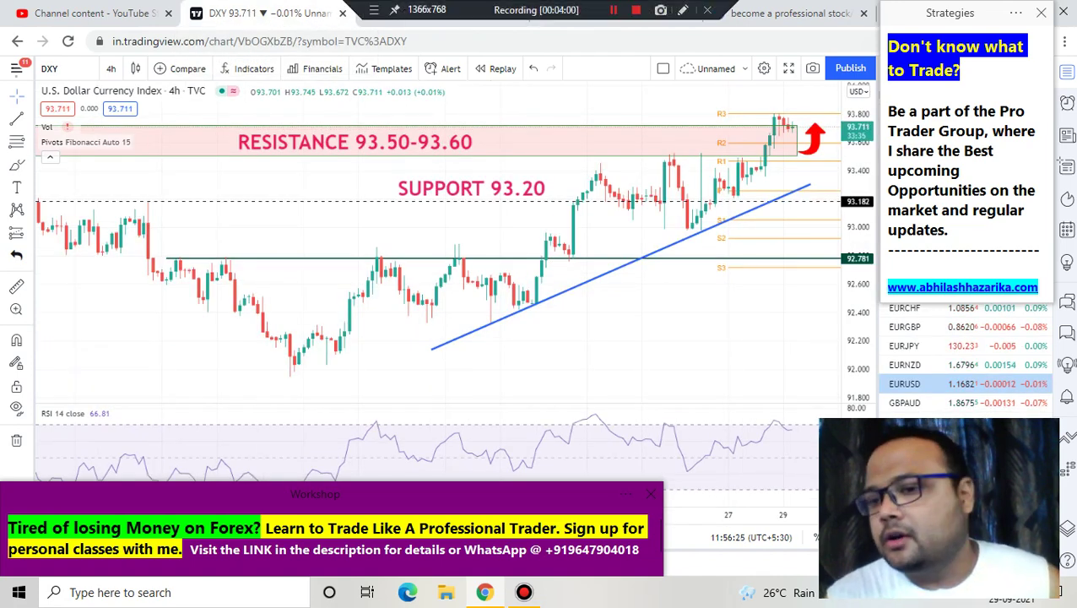
left_click(683, 10)
mouse_move(591, 180)
left_mouse_down()
mouse_move(591, 123)
mouse_move(619, 139)
left_mouse_up()
left_click_drag(676, 120, 676, 172)
left_click_drag(648, 129, 682, 127)
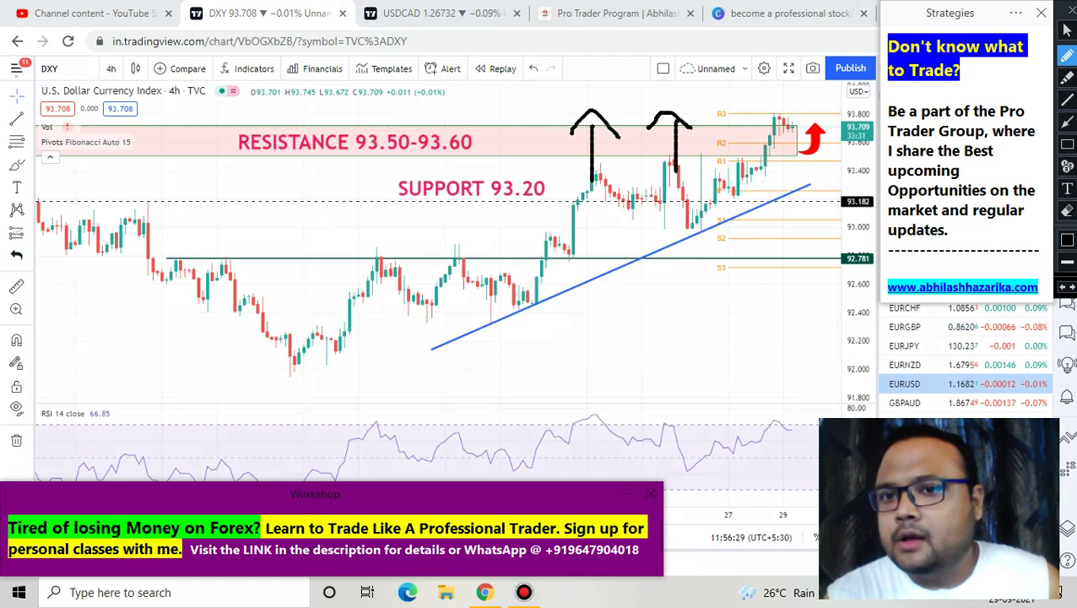
Circle the latest DXY rally through the resistance zone, clear the markings, and return to the USDCAD chart.
mouse_move(777, 108)
left_mouse_down()
mouse_move(803, 180)
mouse_move(768, 110)
left_mouse_up()
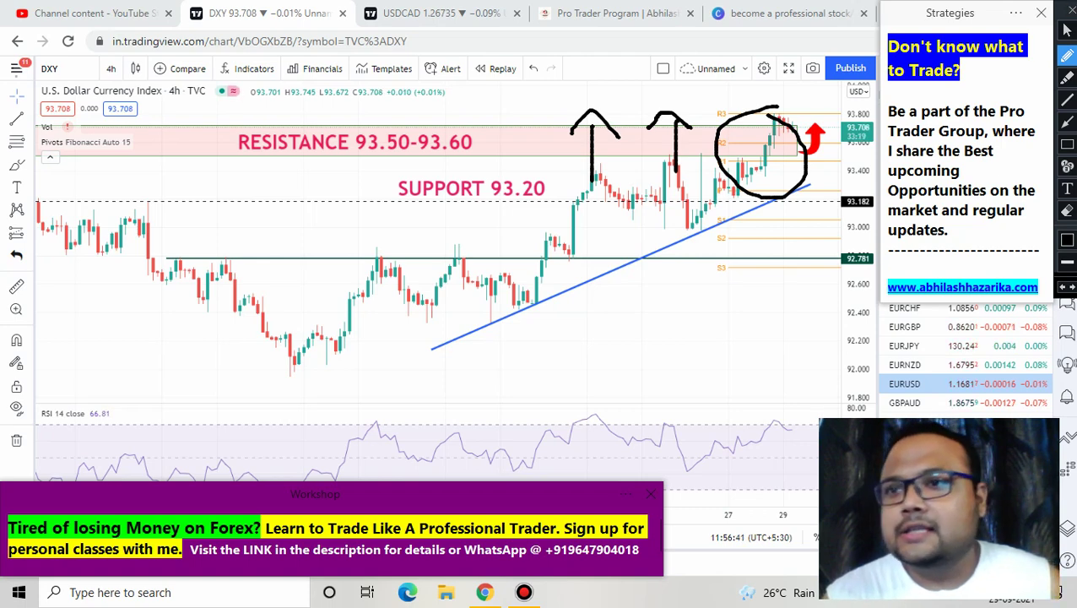
left_click(1070, 10)
left_click(472, 13)
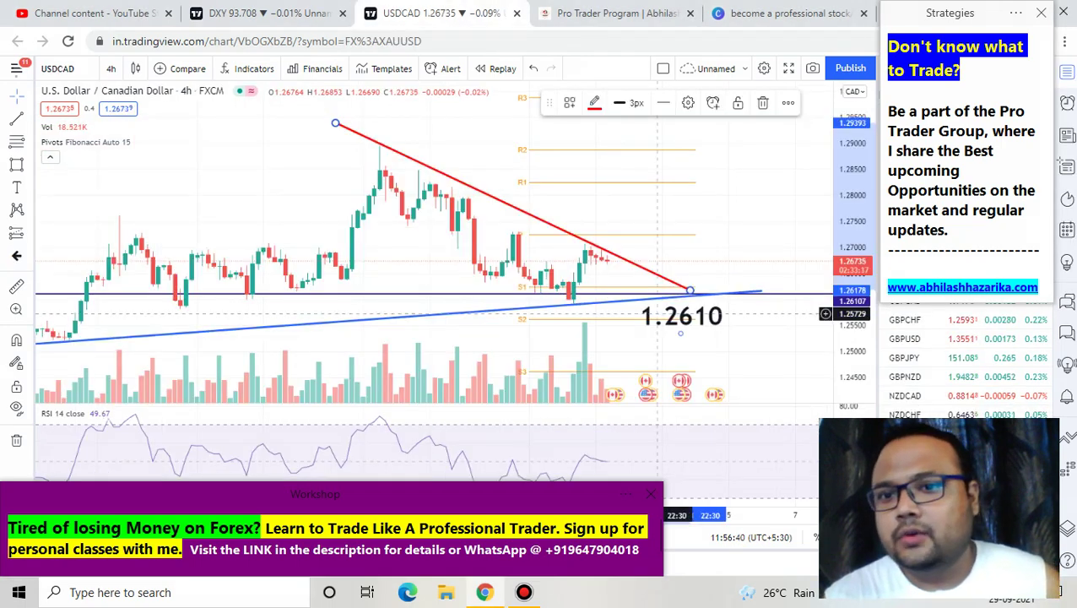
scroll(670, 291, "down", 1)
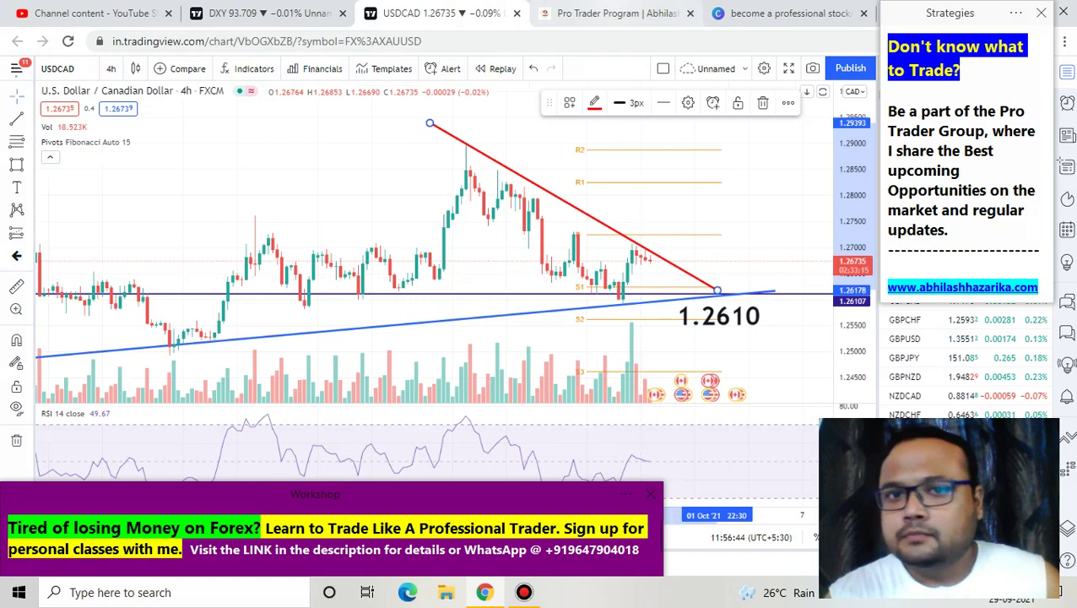
Open the Pro Trader Program web page and browse down to the reasons for joining.
left_click(616, 13)
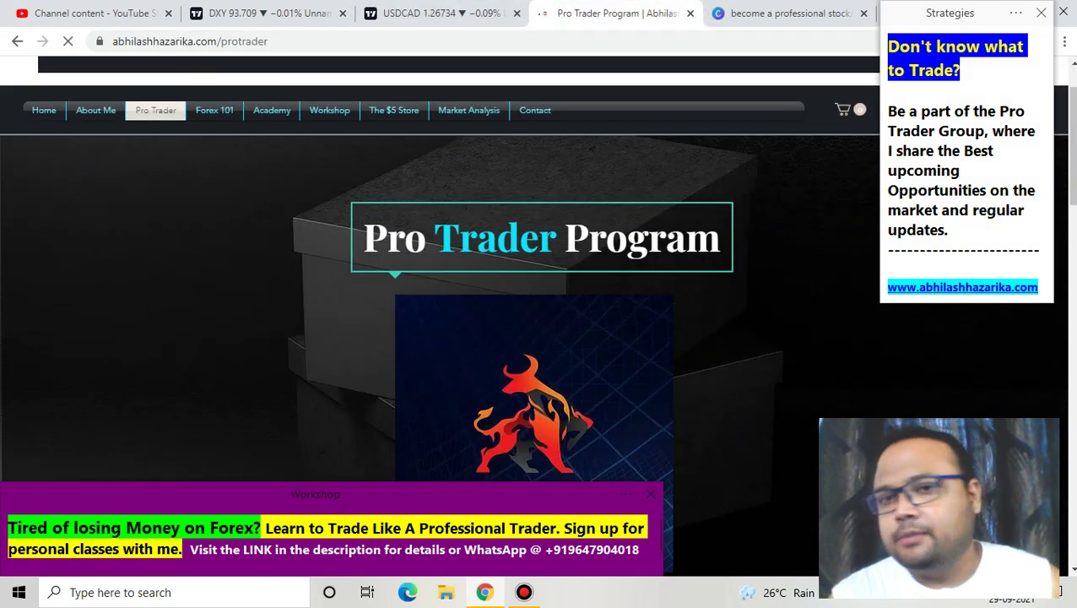
scroll(537, 315, "down", 1)
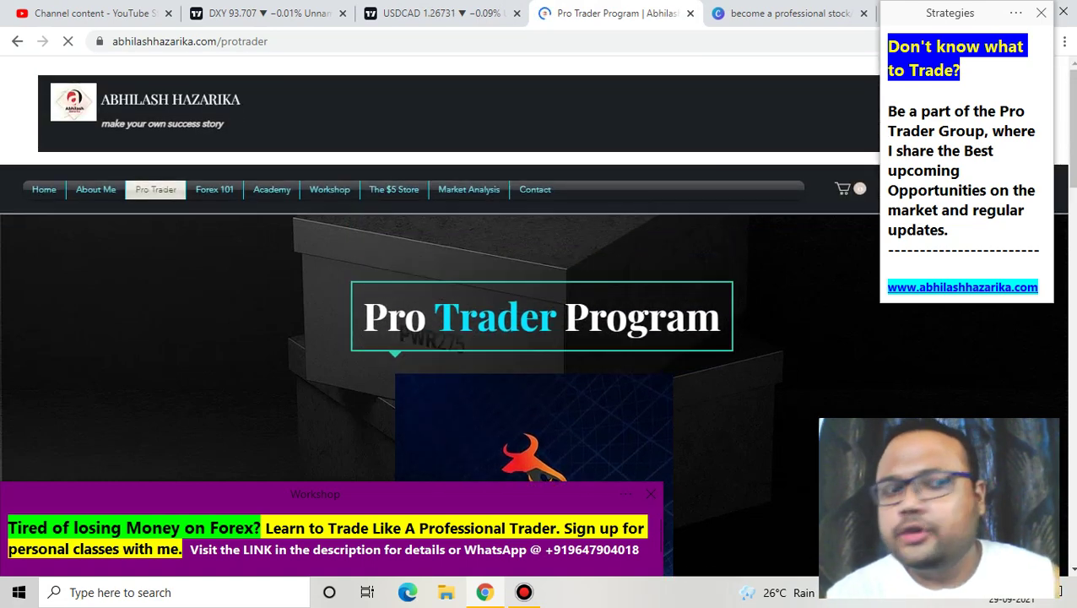
scroll(538, 316, "down", 4)
scroll(538, 316, "up", 2)
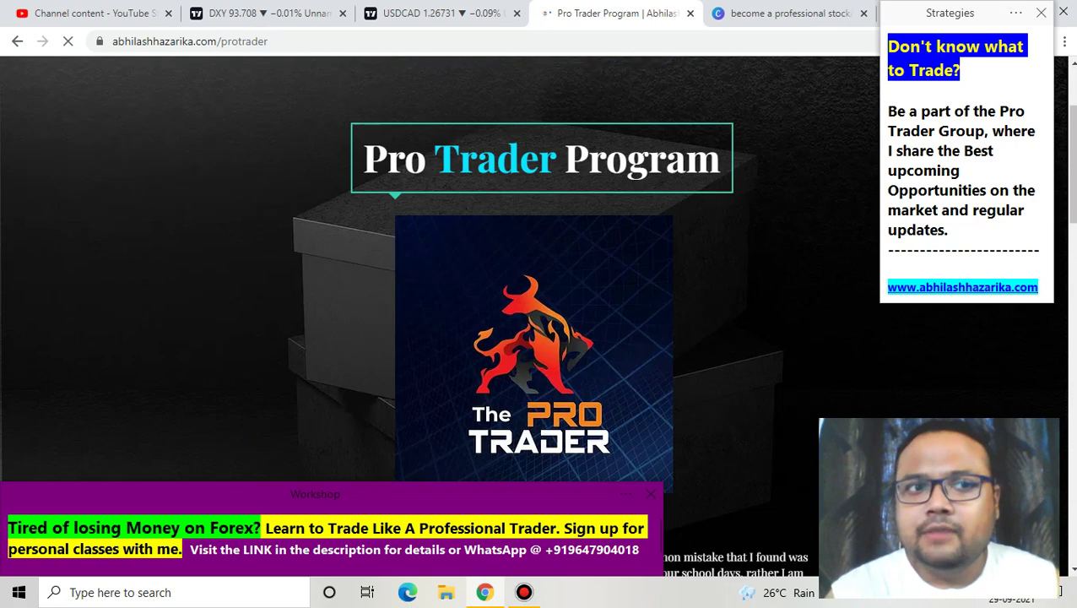
scroll(540, 312, "down", 5)
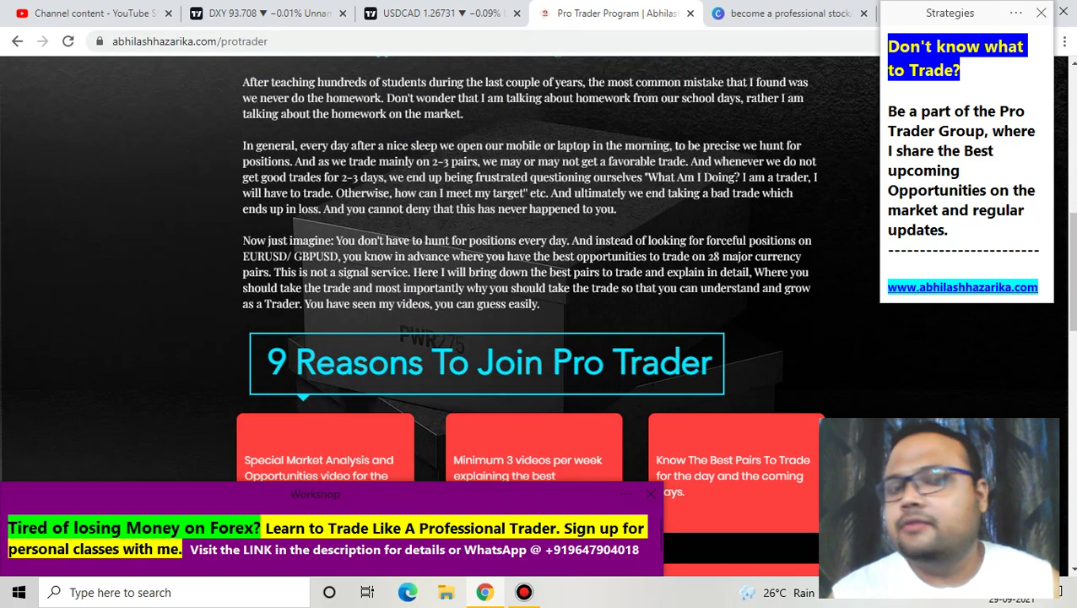